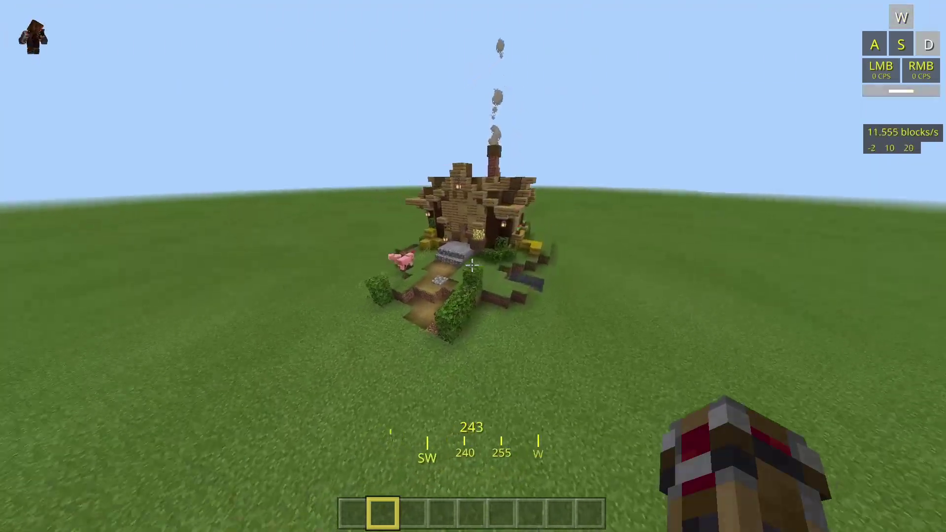
Step: Fly up and around the house to inspect it
{"action": "key", "text": "a"}
{"action": "key", "text": "a"}
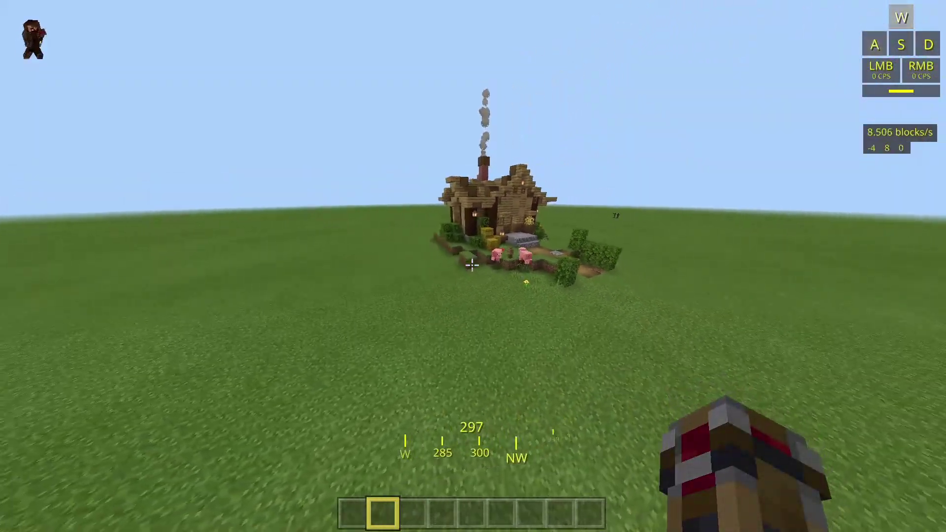
{"action": "key", "text": "d"}
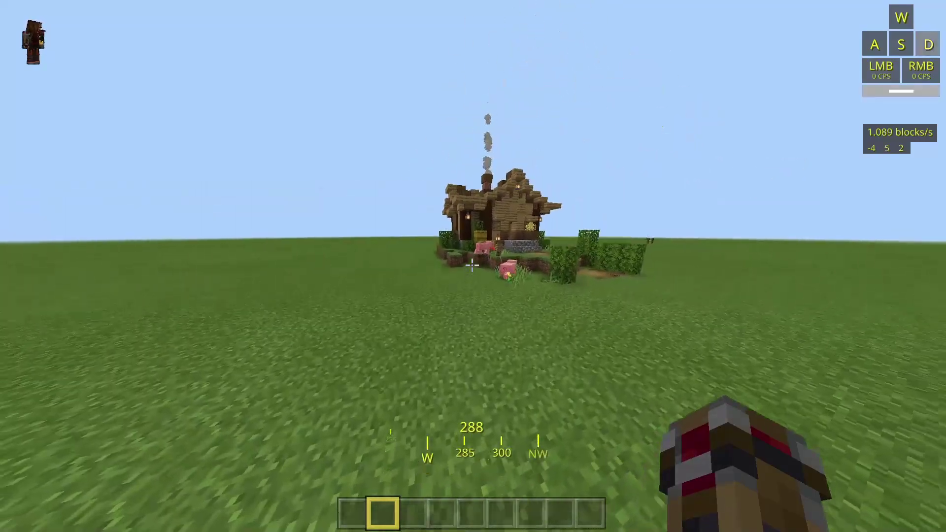
{"action": "key", "text": "w"}
{"action": "key", "text": "a"}
{"action": "key", "text": "e"}
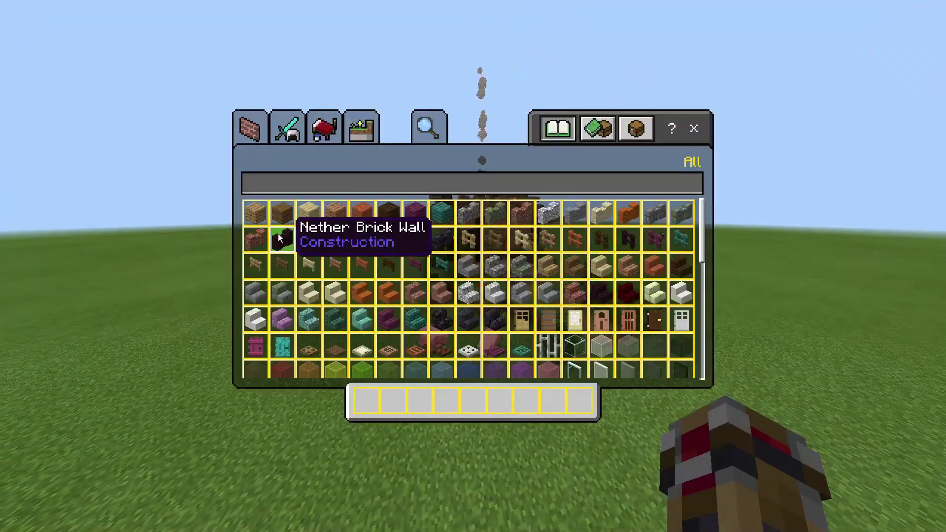
{"action": "key", "text": "e"}
Step: Run /give @s structure_block and hold the Structure Block in hotbar slot 1
{"action": "key", "text": "slash"}
{"action": "type", "text": "gi"}
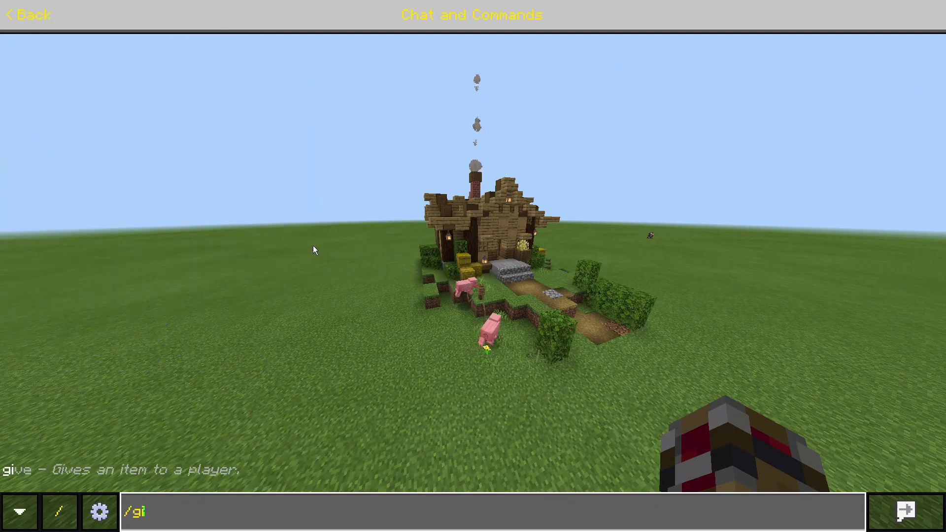
{"action": "type", "text": "ve @s "}
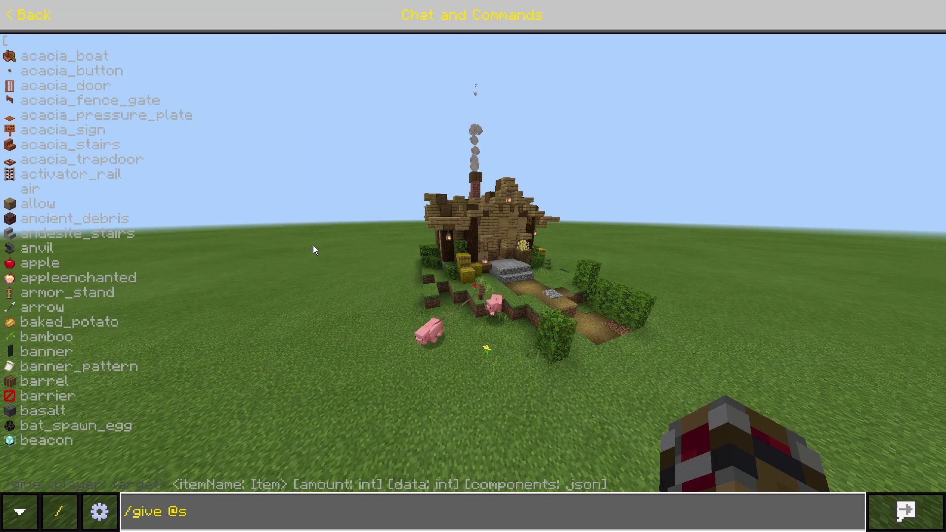
{"action": "type", "text": "stru"}
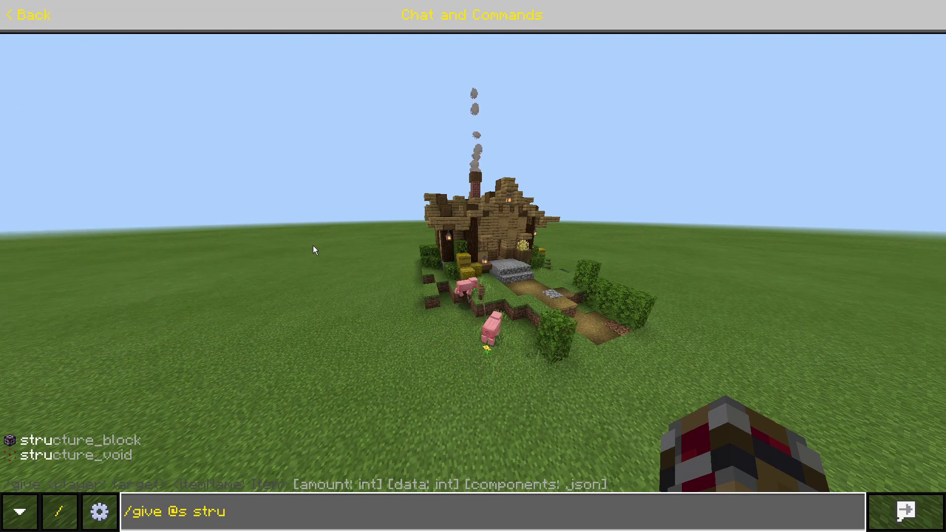
{"action": "key", "text": "Tab"}
{"action": "key", "text": "Return"}
{"action": "key", "text": "1"}
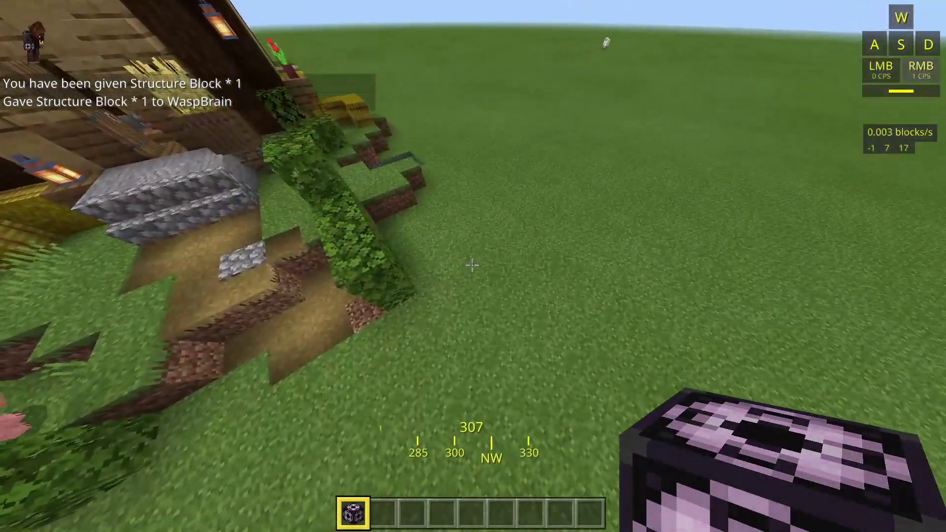
Step: Place the Structure Block on the grass beside the house and open its Save screen
{"action": "right_click", "coordinate": [472, 266]}
{"action": "key", "text": "s"}
{"action": "key", "text": "a"}
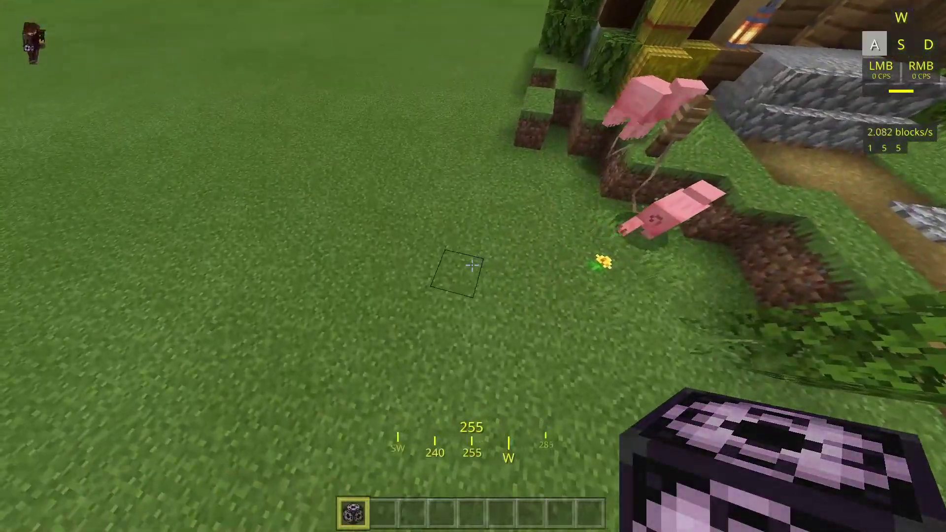
{"action": "right_click", "coordinate": [472, 266]}
{"action": "key", "text": "d"}
{"action": "key", "text": "w"}
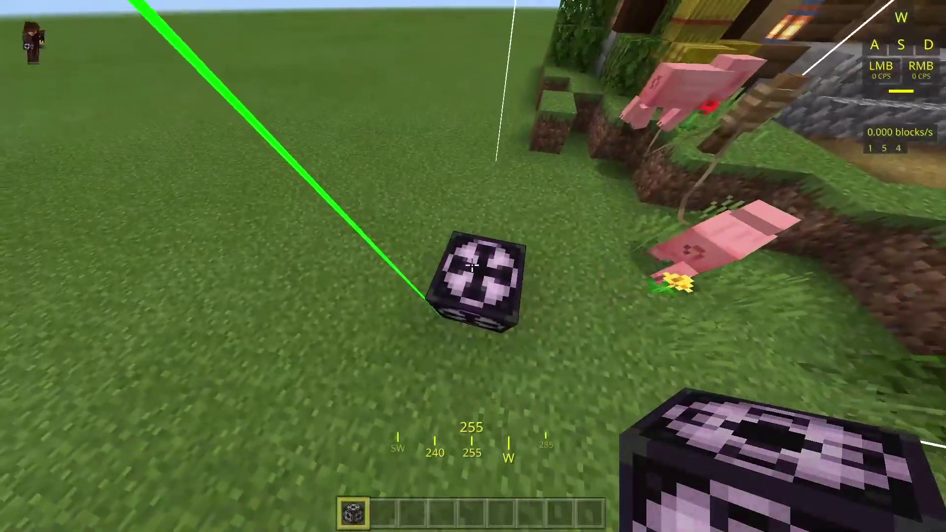
{"action": "right_click", "coordinate": [473, 266]}
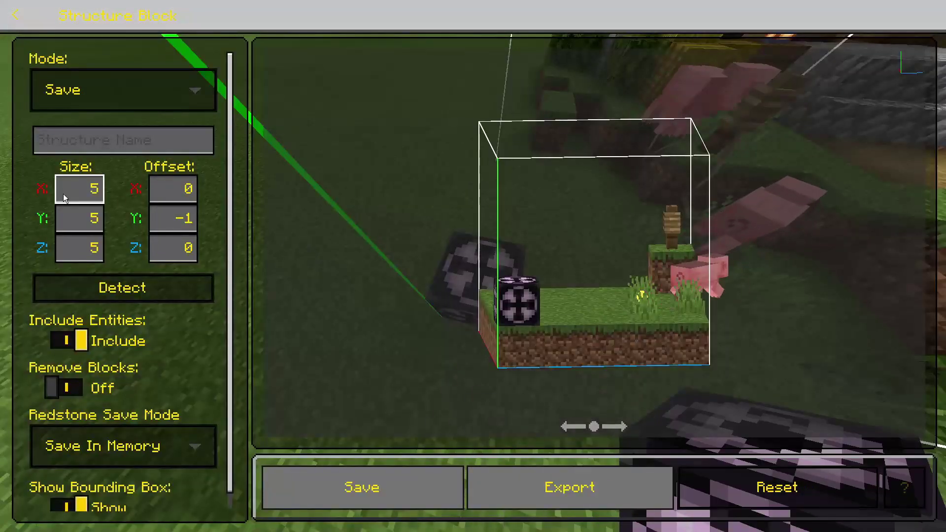
Step: Set the capture size to X 20, Y 15, Z 20, checking coverage in the preview
{"action": "left_click", "coordinate": [93, 192]}
{"action": "key", "text": "BackSpace"}
{"action": "type", "text": "20"}
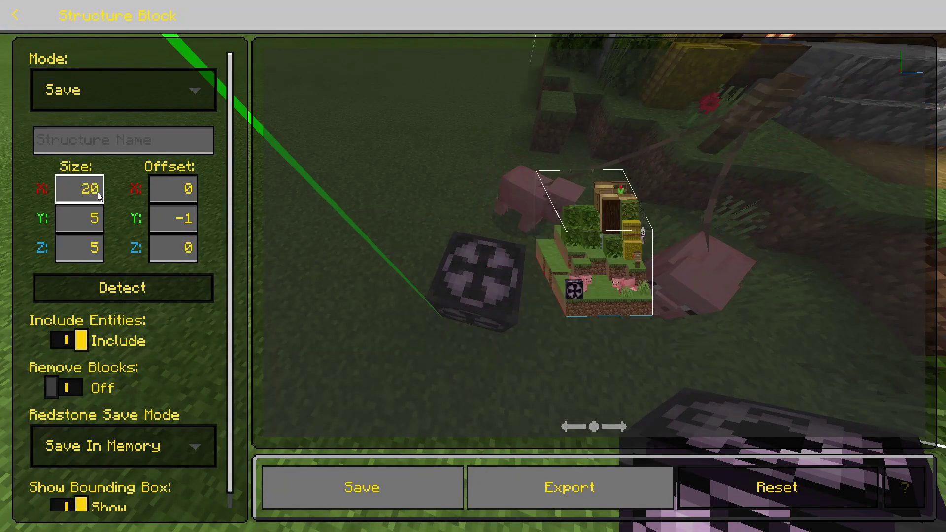
{"action": "left_click_drag", "start_coordinate": [549, 253], "coordinate": [631, 263]}
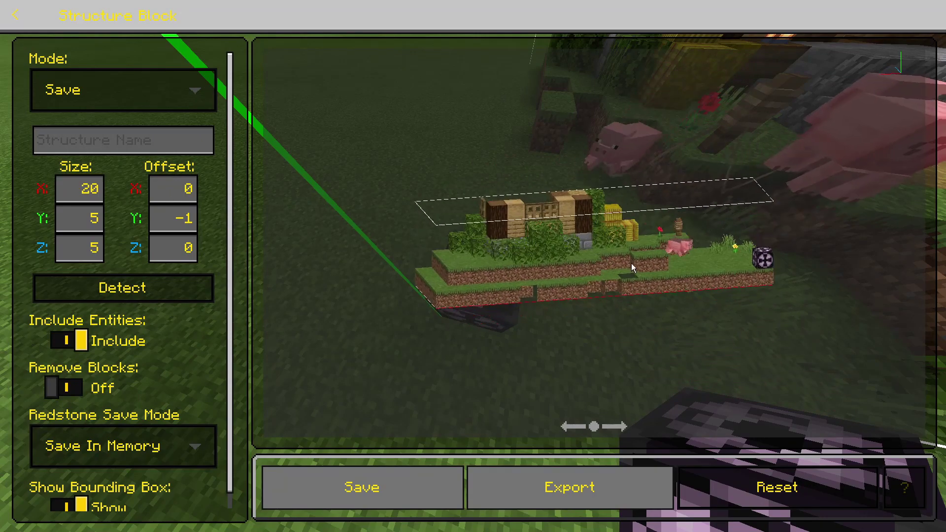
{"action": "left_click", "coordinate": [104, 222]}
{"action": "type", "text": "15"}
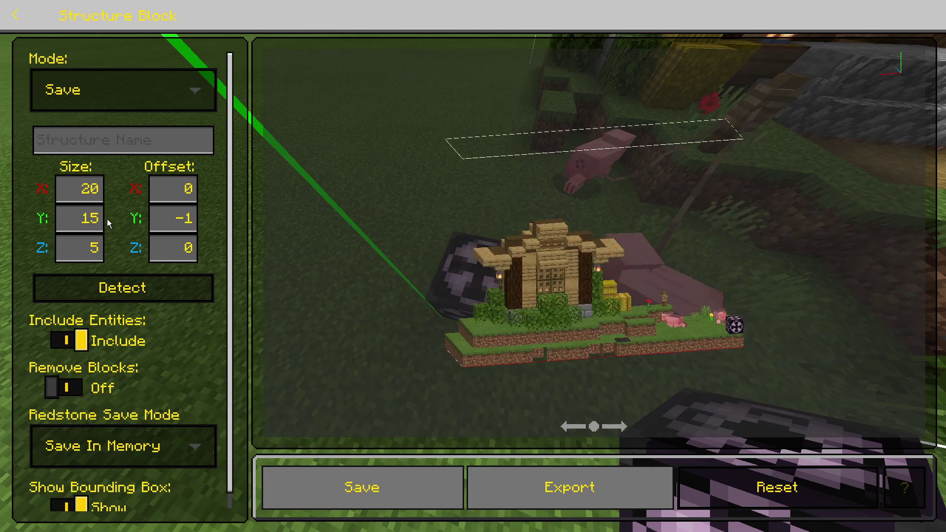
{"action": "left_click", "coordinate": [95, 254]}
{"action": "type", "text": "20"}
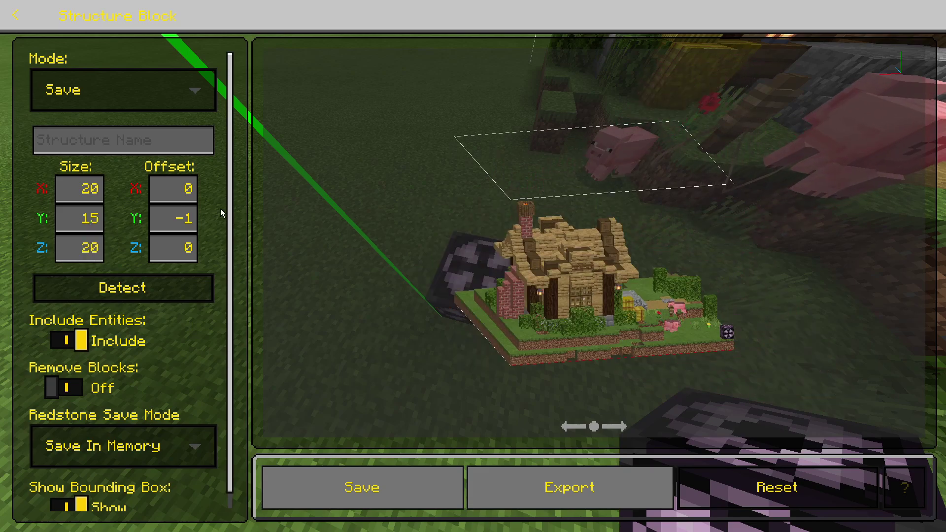
{"action": "left_click_drag", "start_coordinate": [616, 261], "coordinate": [535, 335]}
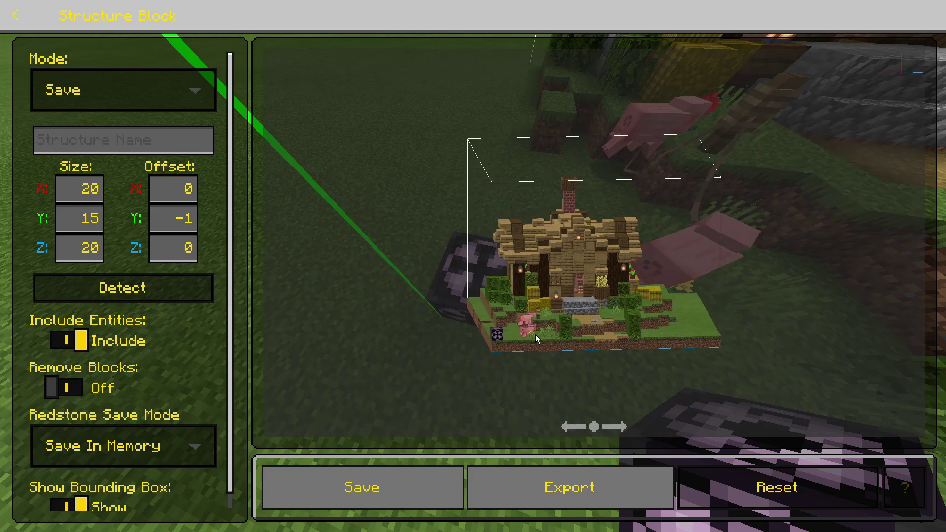
{"action": "left_click_drag", "start_coordinate": [640, 344], "coordinate": [518, 317]}
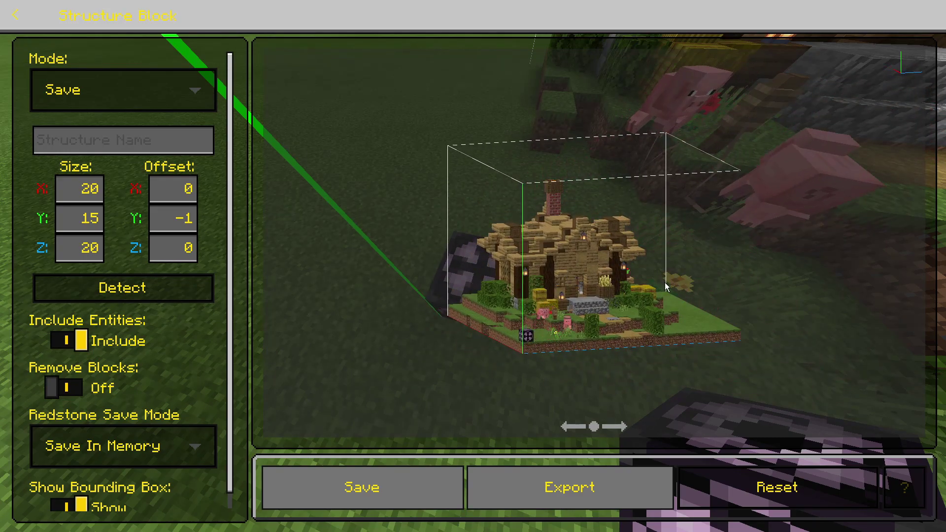
{"action": "left_click_drag", "start_coordinate": [535, 338], "coordinate": [638, 296]}
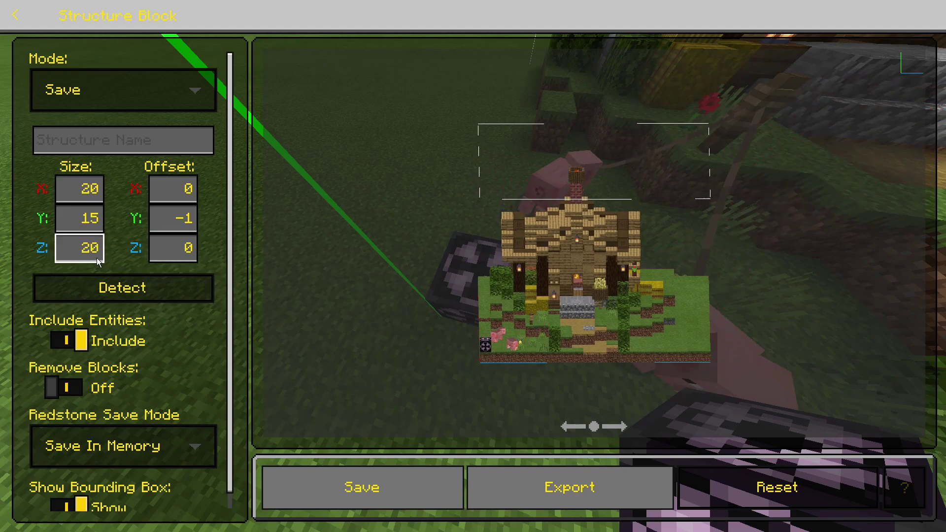
Step: Change Size Z to 17 and name the structure mystructure:house
{"action": "type", "text": "18"}
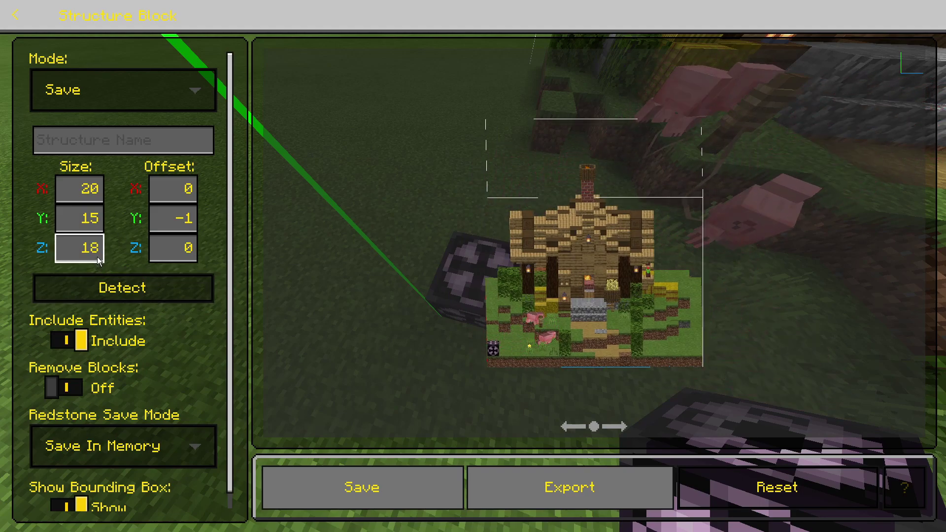
{"action": "key", "text": "BackSpace"}
{"action": "type", "text": "7"}
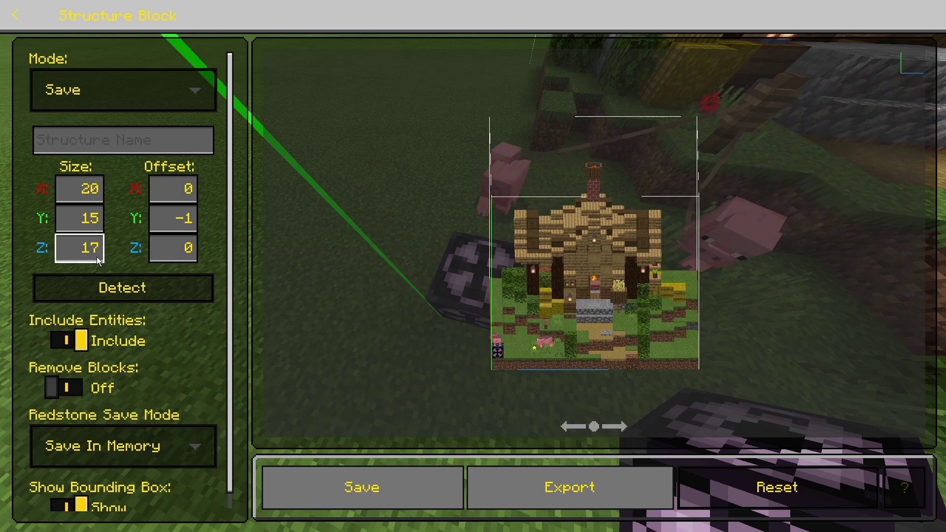
{"action": "left_click_drag", "start_coordinate": [655, 348], "coordinate": [726, 351]}
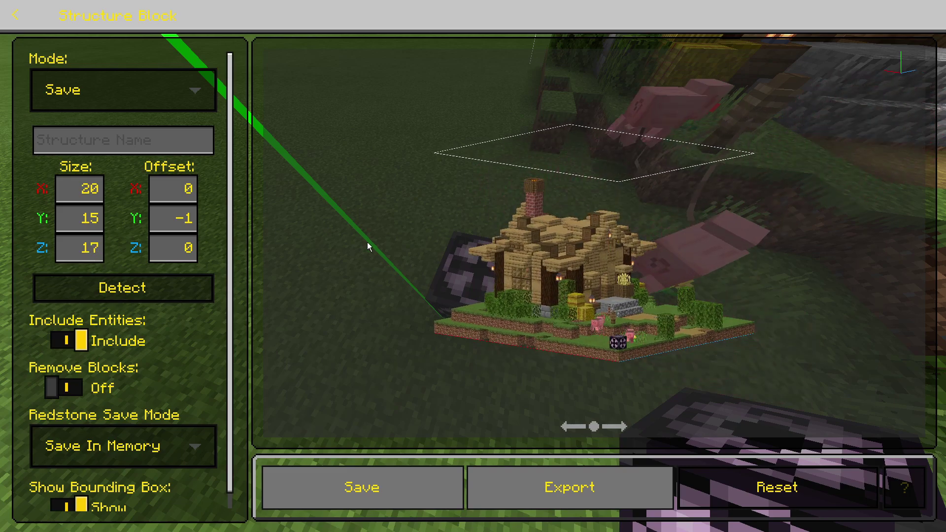
{"action": "left_click", "coordinate": [157, 147]}
{"action": "type", "text": "house"}
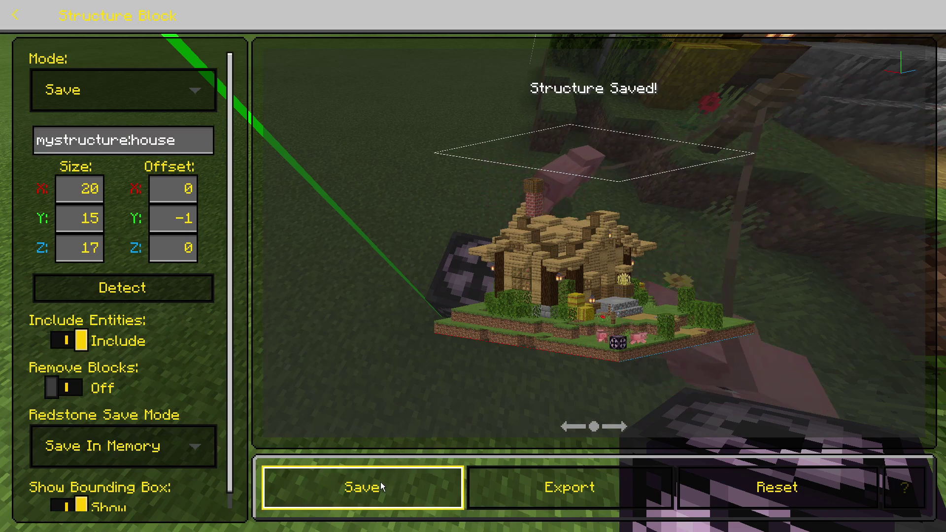
Step: Walk to an open grassy spot and place a new structure block
{"action": "key", "text": "Escape"}
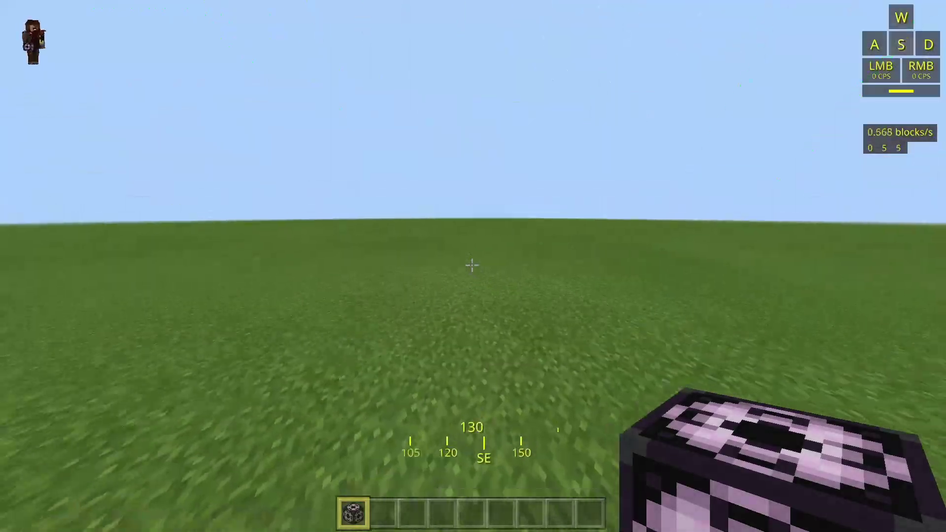
{"action": "key", "text": "w"}
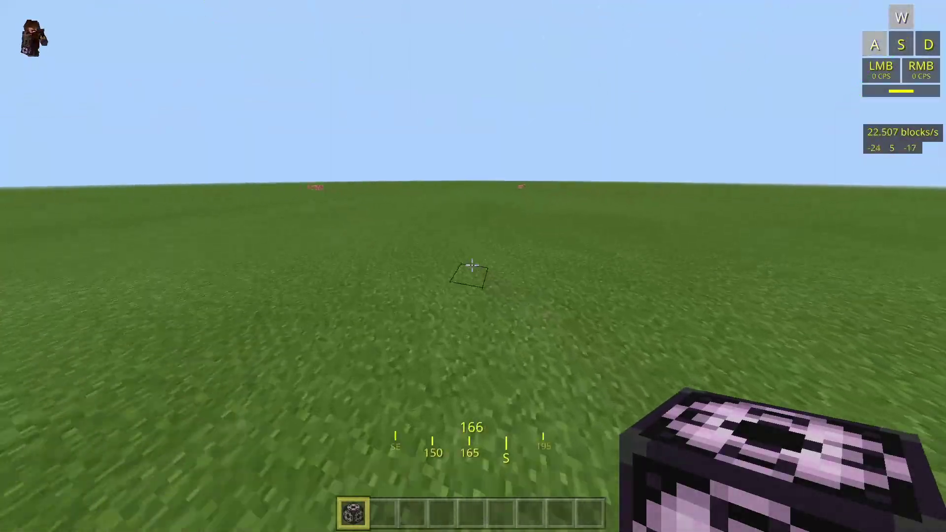
{"action": "right_click", "coordinate": [472, 266]}
Step: Set the new structure block to Load mode with the name mystructure:house
{"action": "right_click", "coordinate": [472, 266]}
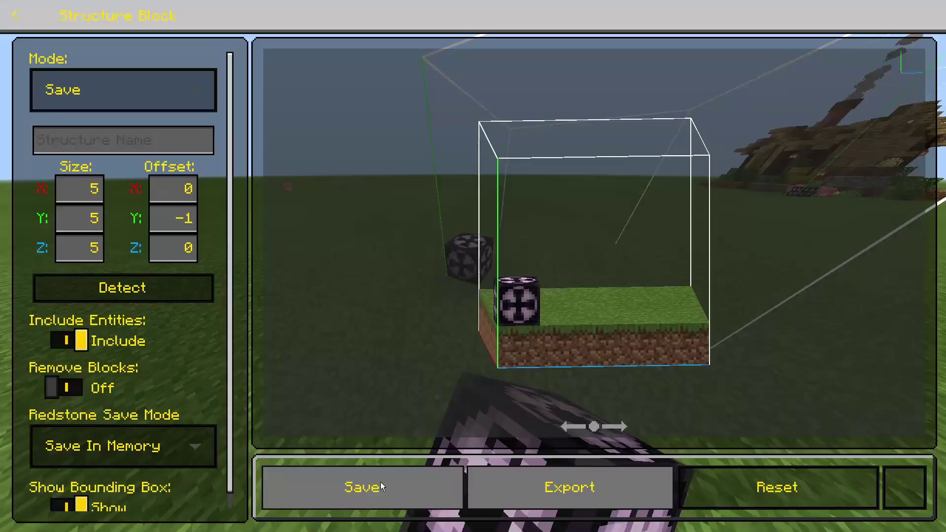
{"action": "type", "text": "house"}
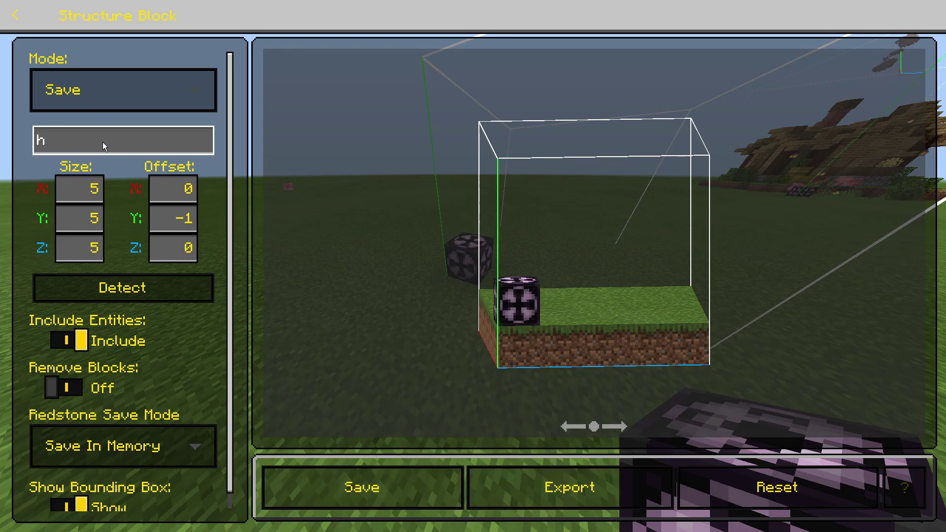
{"action": "left_click", "coordinate": [114, 102]}
{"action": "left_click", "coordinate": [113, 106]}
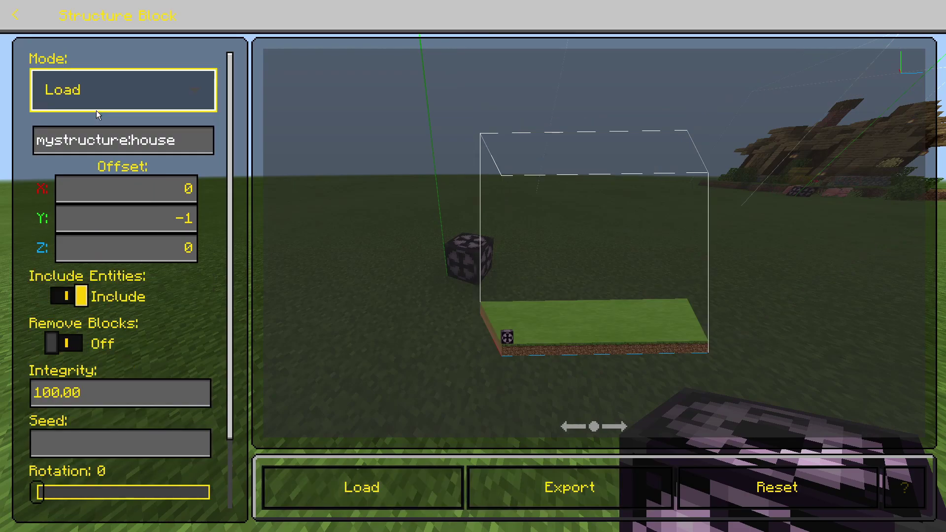
{"action": "left_click_drag", "start_coordinate": [545, 283], "coordinate": [489, 291]}
{"action": "key", "text": "Escape"}
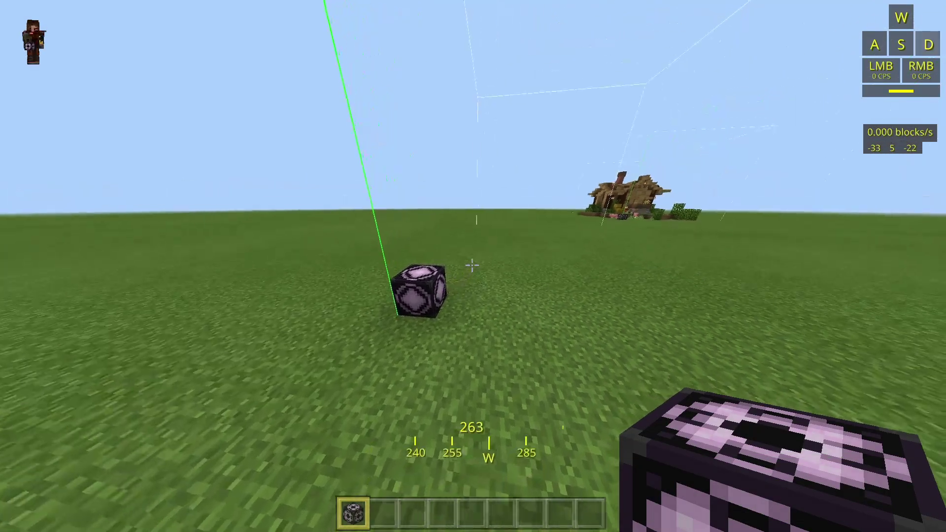
Step: Load a copy of mystructure:house onto the grass
{"action": "right_click", "coordinate": [472, 266]}
{"action": "key", "text": "Escape"}
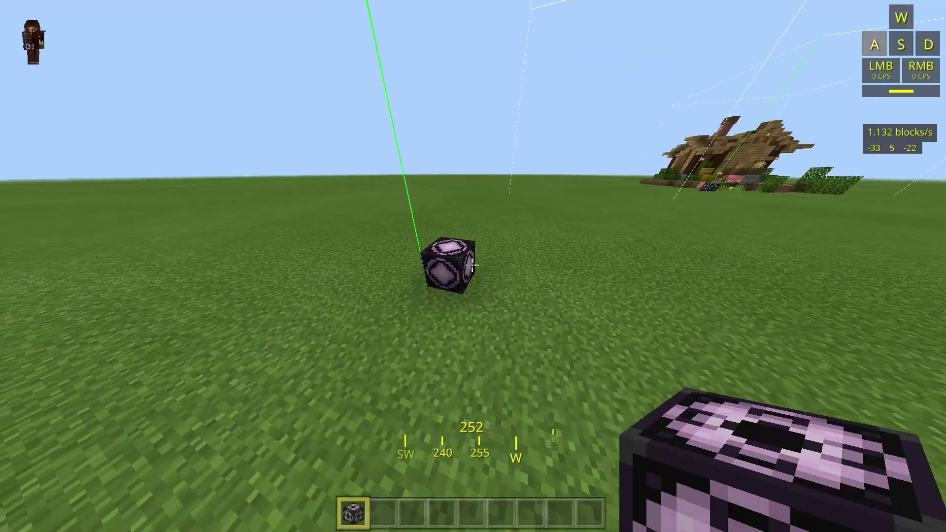
{"action": "right_click", "coordinate": [472, 266]}
{"action": "left_click", "coordinate": [362, 488]}
{"action": "key", "text": "Escape"}
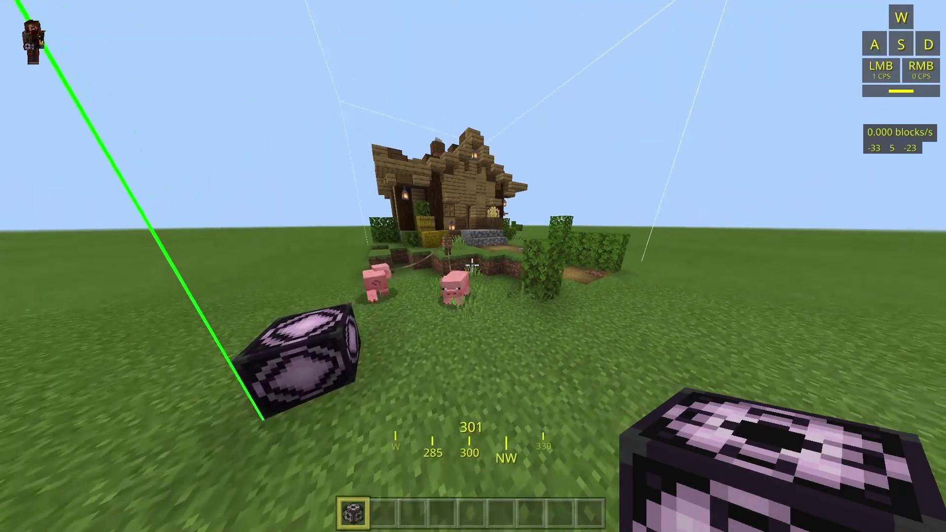
Step: Walk around the loaded house, viewing it in third person, and return to the block
{"action": "key", "text": "d"}
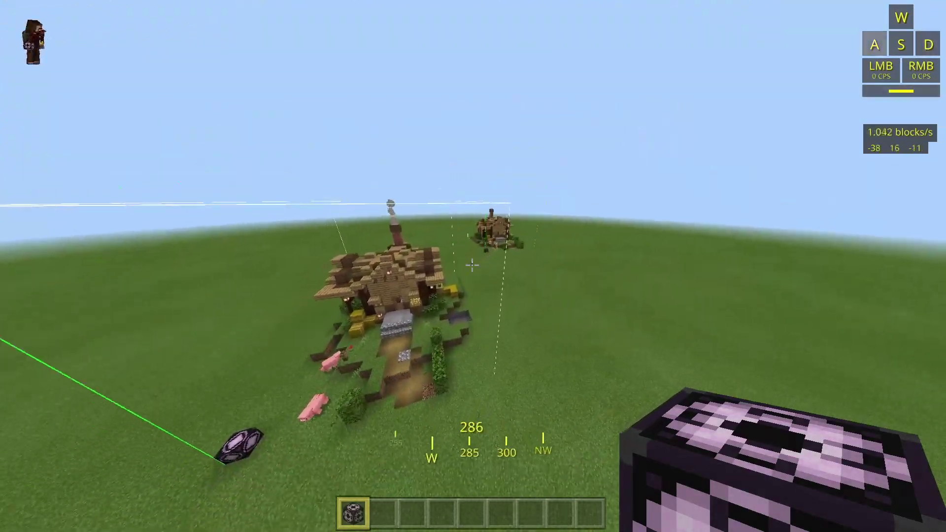
{"action": "key", "text": "w"}
{"action": "key", "text": "a"}
{"action": "key", "text": "F5"}
{"action": "key", "text": "F5"}
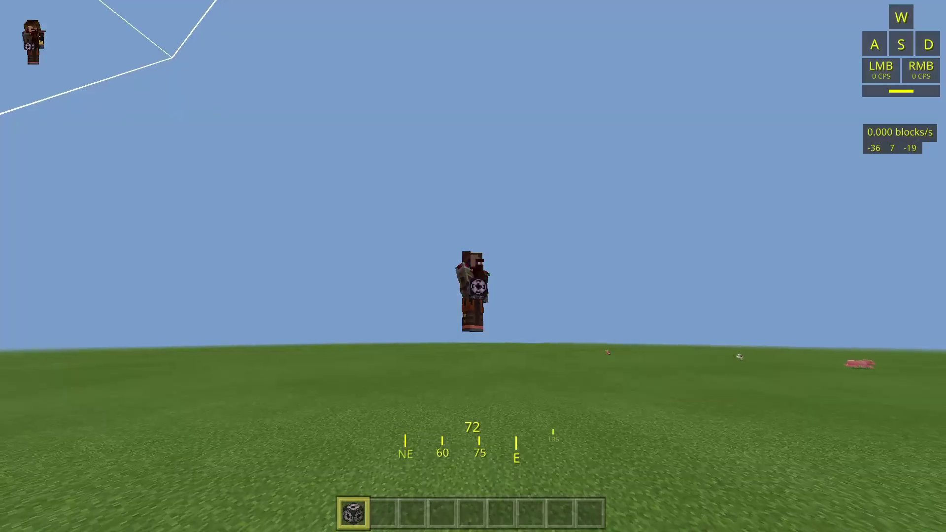
{"action": "key", "text": "F5"}
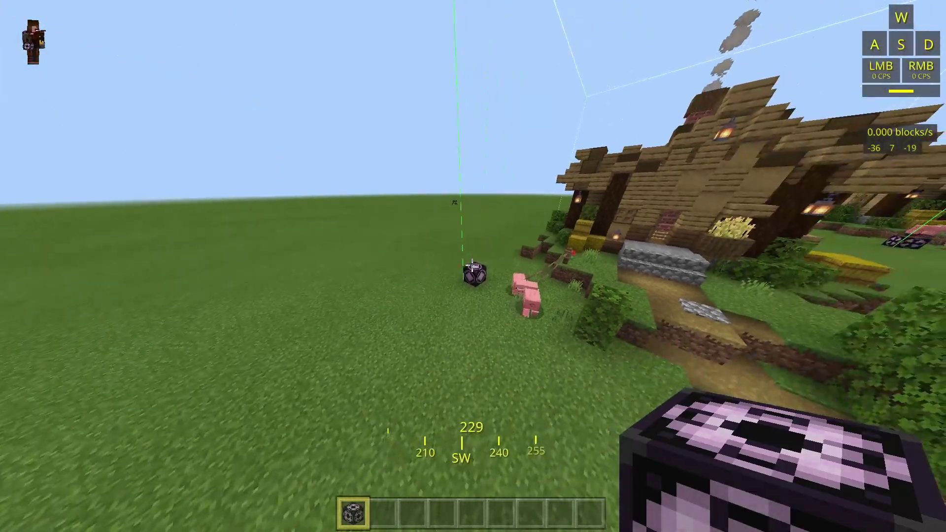
{"action": "key", "text": "w"}
{"action": "key", "text": "a"}
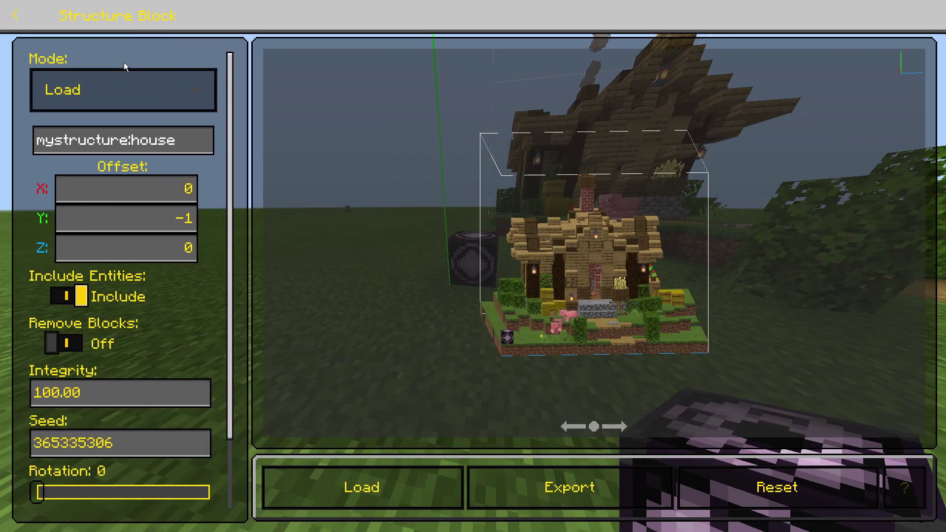
Step: Switch the block back to Save mode and export house.mcstructure to the Desktop
{"action": "left_click", "coordinate": [118, 82]}
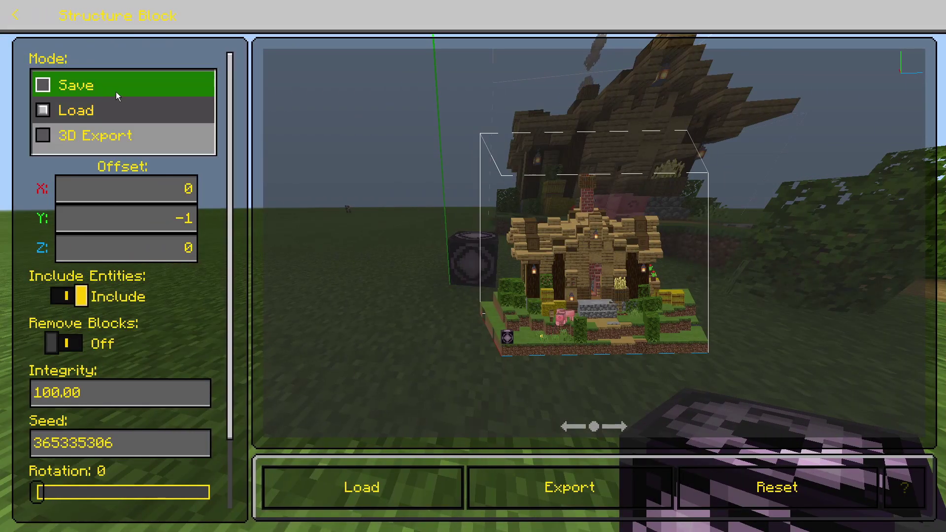
{"action": "left_click", "coordinate": [116, 92]}
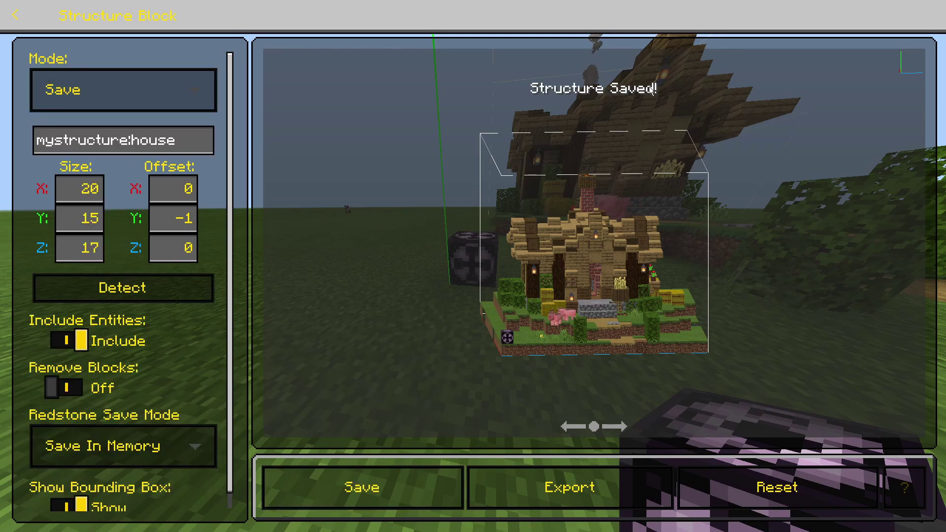
{"action": "left_click", "coordinate": [567, 481]}
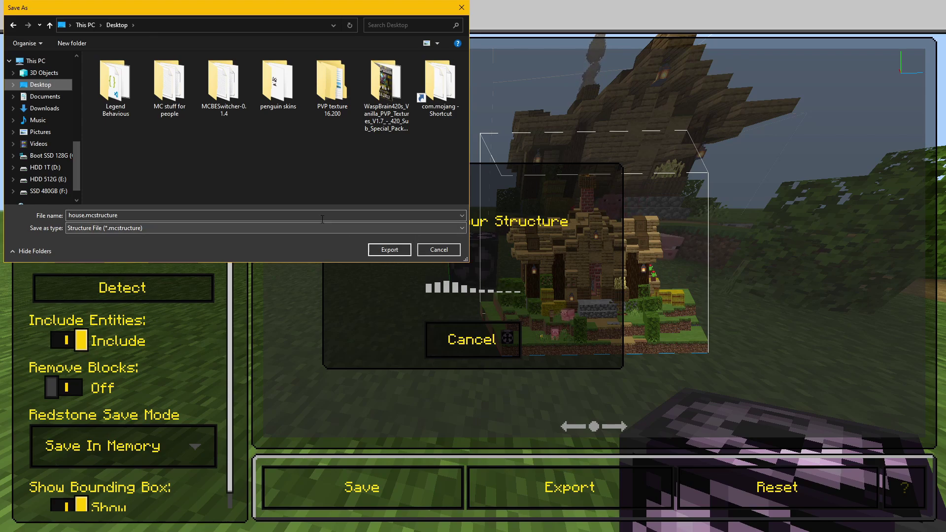
{"action": "left_click", "coordinate": [395, 249]}
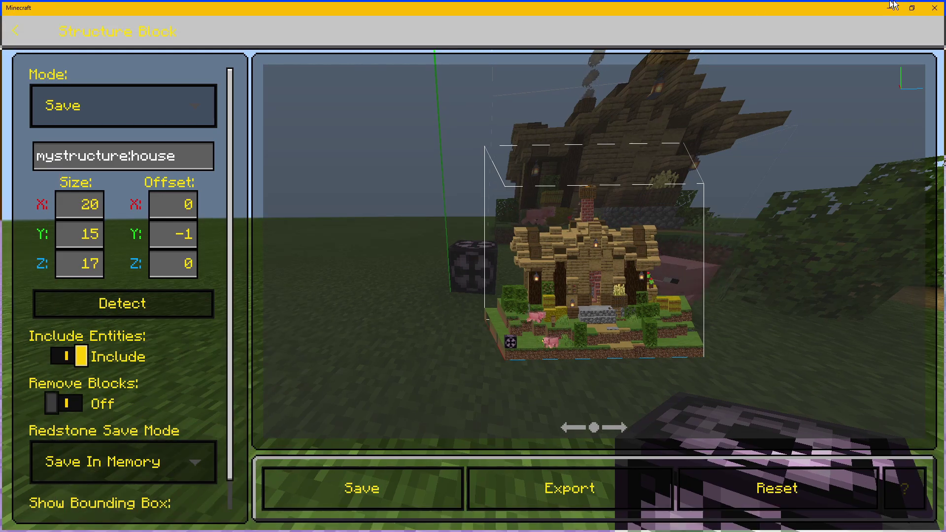
Step: Minimize the game, tidy house.mcstructure on the desktop, and copy the Structure pack template zip there
{"action": "left_click", "coordinate": [912, 7]}
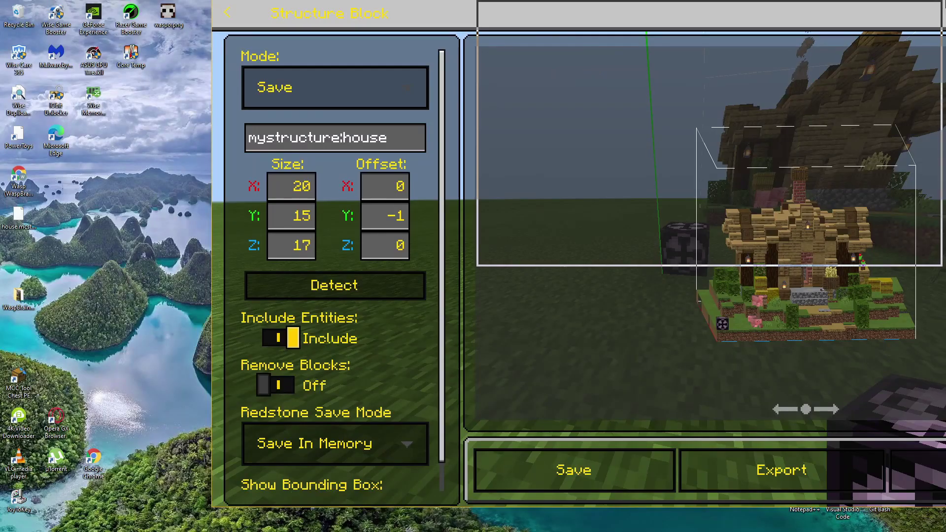
{"action": "left_click_drag", "start_coordinate": [18, 216], "coordinate": [445, 287]}
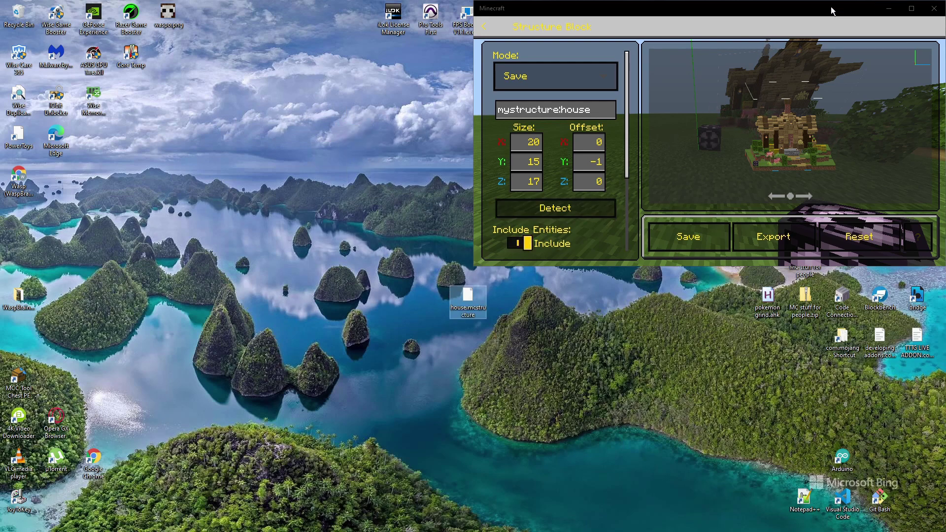
{"action": "left_click", "coordinate": [912, 8]}
{"action": "left_click", "coordinate": [890, 8]}
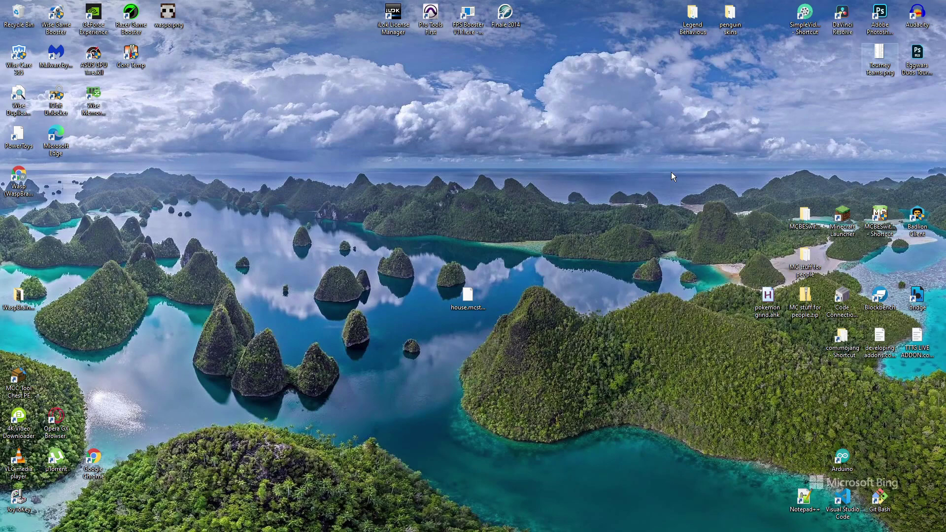
{"action": "left_click_drag", "start_coordinate": [429, 273], "coordinate": [498, 329]}
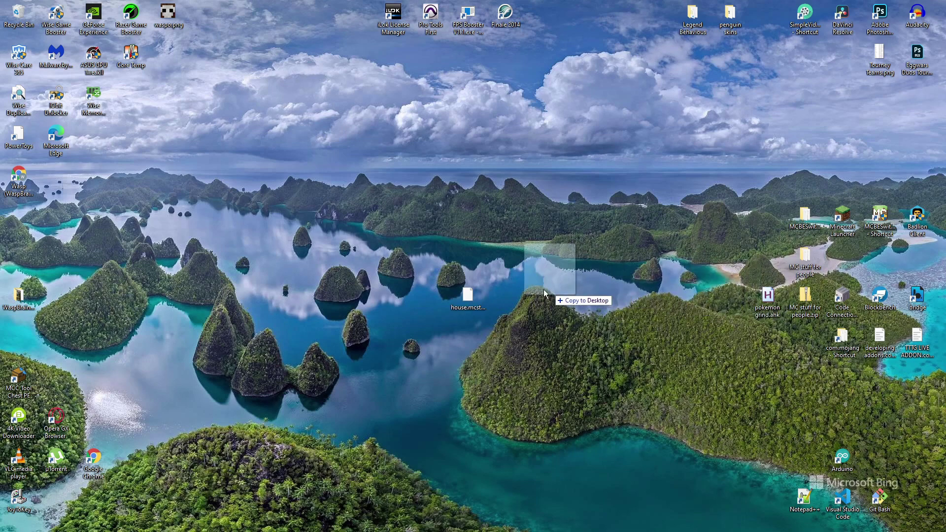
{"action": "left_click_drag", "start_coordinate": [545, 298], "coordinate": [504, 305]}
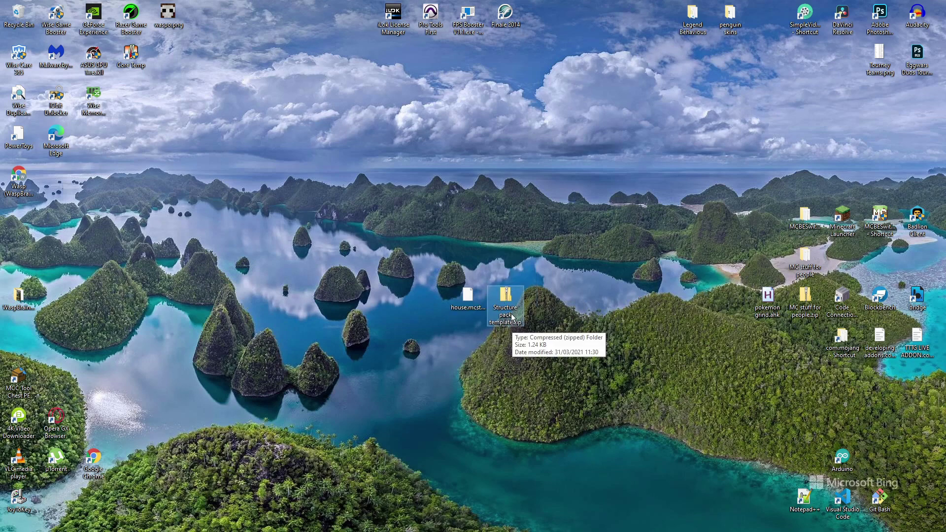
Step: Extract All the template zip to the Desktop and place the new folder beside the zip
{"action": "right_click", "coordinate": [507, 305]}
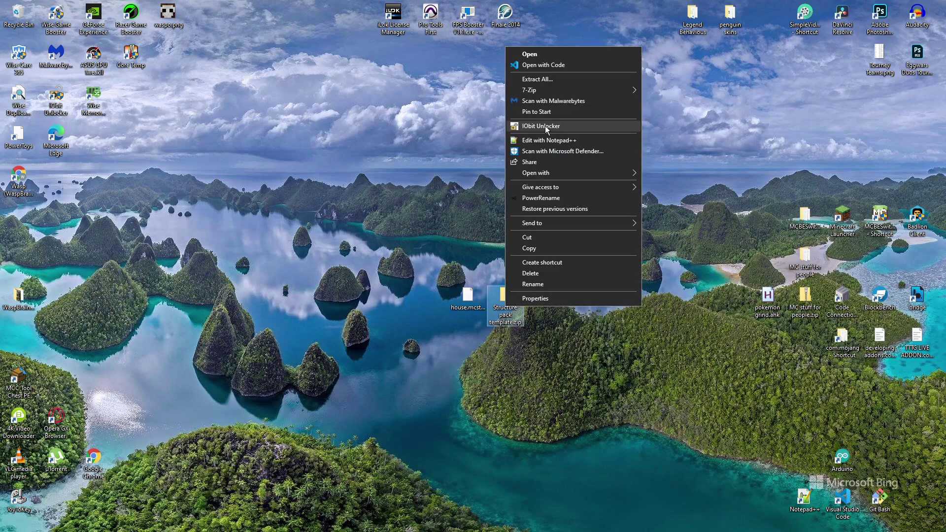
{"action": "left_click", "coordinate": [464, 205]}
{"action": "right_click", "coordinate": [508, 294]}
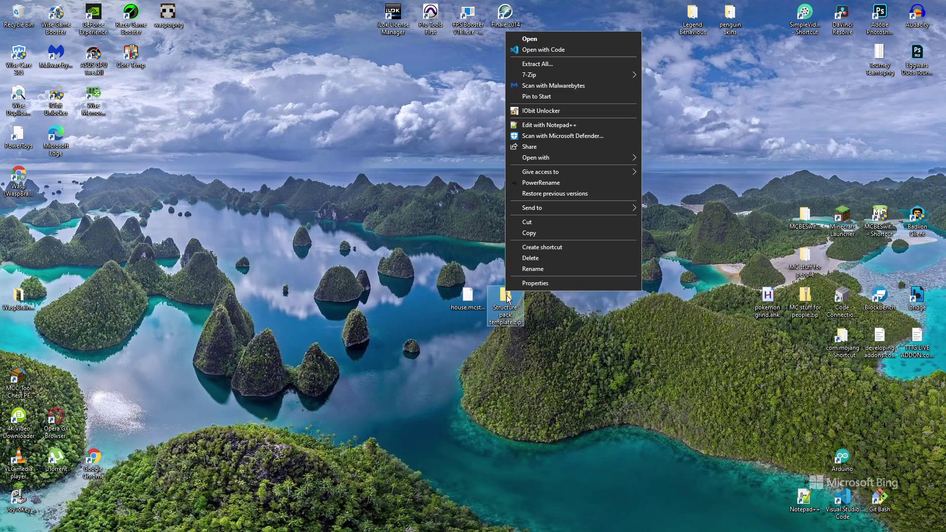
{"action": "left_click", "coordinate": [546, 65]}
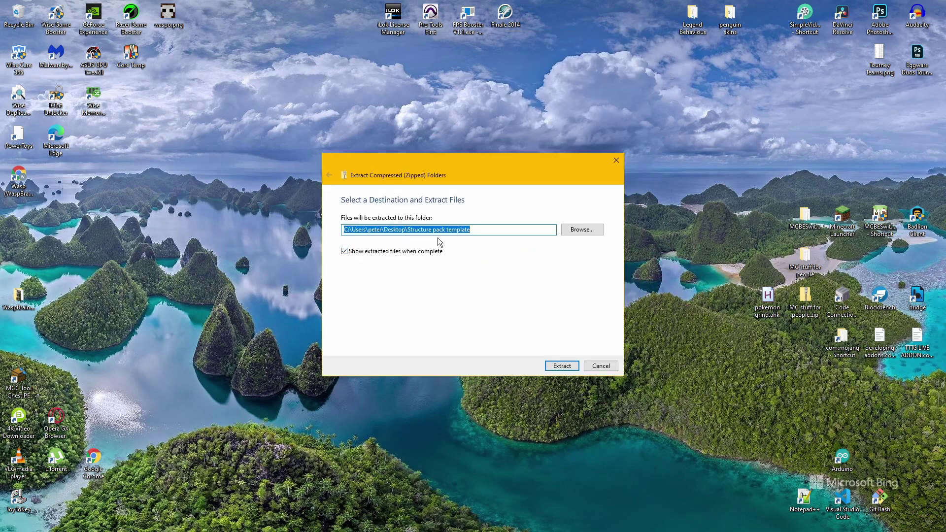
{"action": "left_click", "coordinate": [559, 367]}
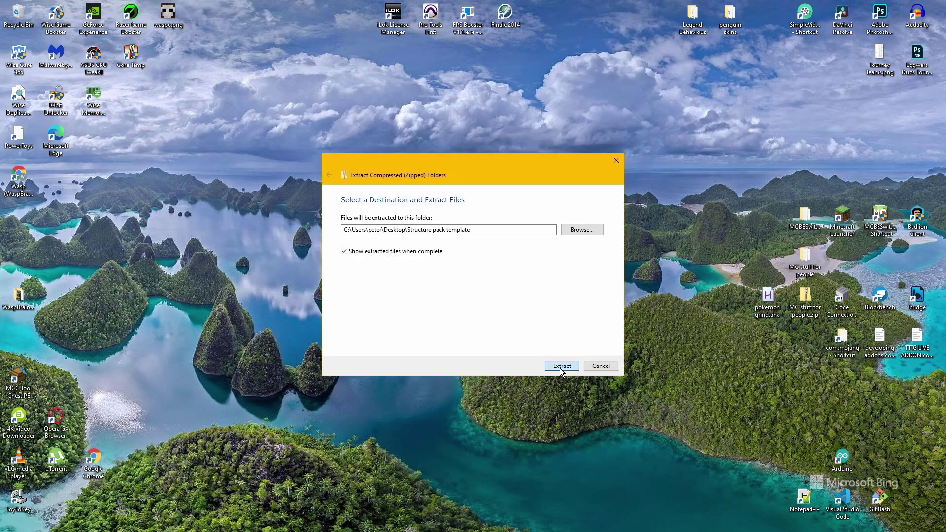
{"action": "left_click_drag", "start_coordinate": [27, 236], "coordinate": [549, 309]}
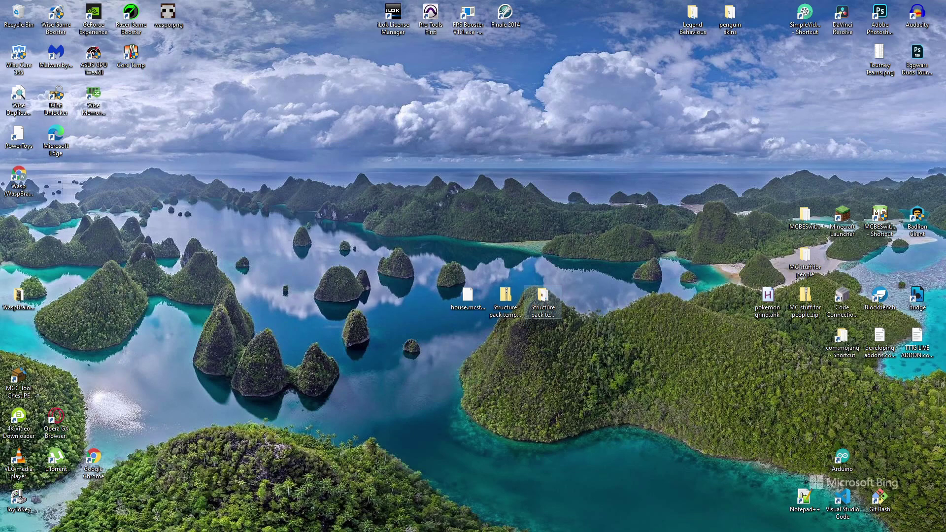
Step: Move house.mcstructure into the template's empty structures folder and confirm it arrived
{"action": "double_click", "coordinate": [543, 300]}
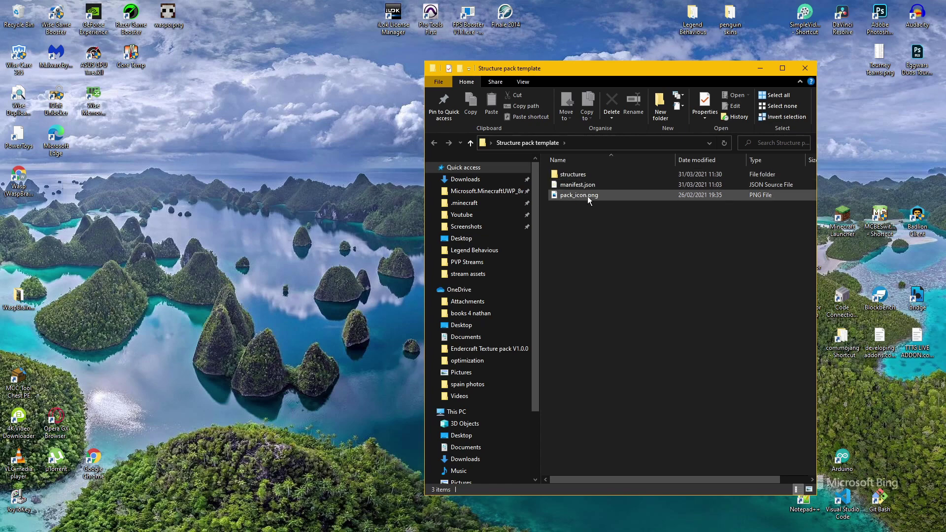
{"action": "double_click", "coordinate": [590, 175]}
{"action": "key", "text": "alt+Left"}
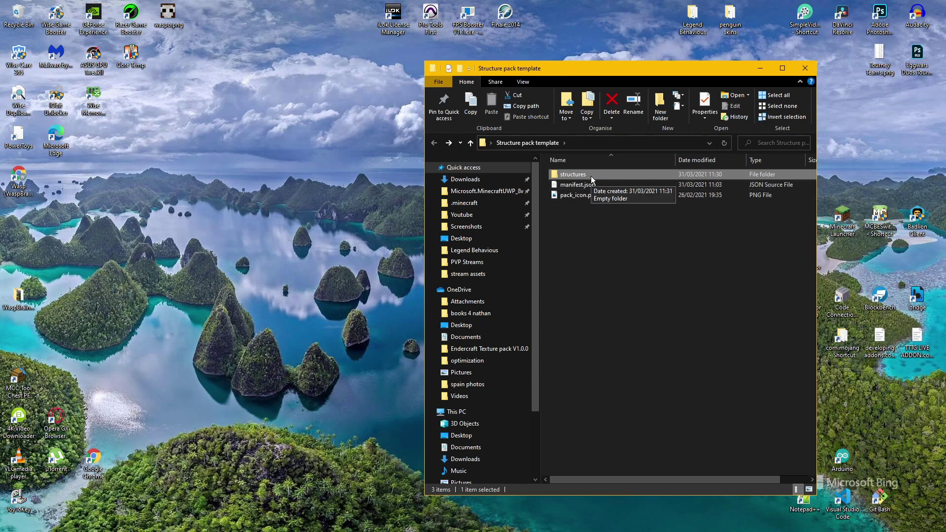
{"action": "left_click_drag", "start_coordinate": [609, 73], "coordinate": [644, 87]}
{"action": "left_click_drag", "start_coordinate": [464, 301], "coordinate": [608, 185]}
{"action": "double_click", "coordinate": [614, 186]}
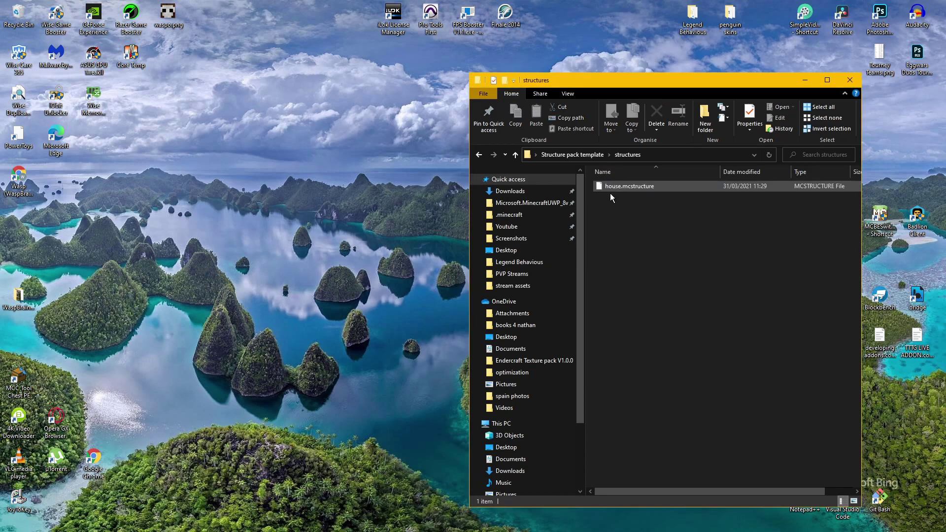
{"action": "key", "text": "alt+Up"}
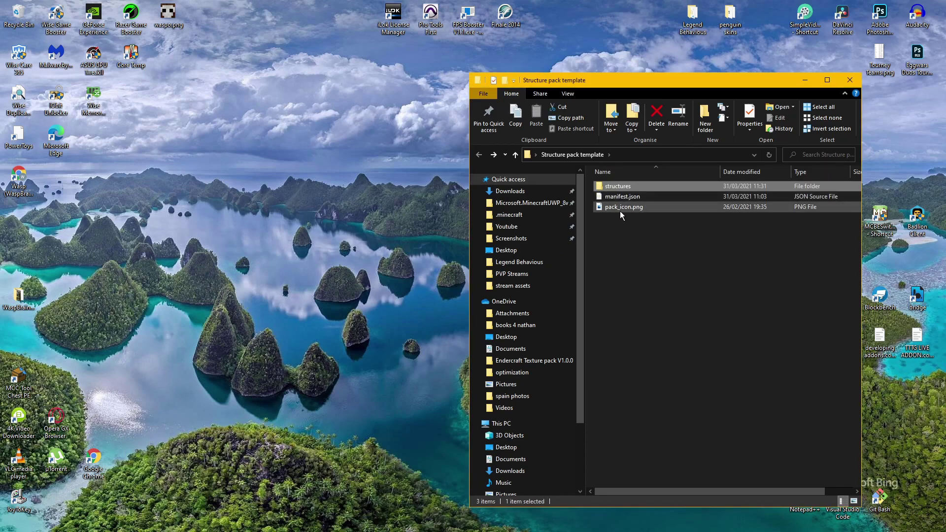
Step: Select structures, manifest.json and pack_icon.png together
{"action": "key", "text": "ctrl+a"}
{"action": "left_click", "coordinate": [643, 234]}
{"action": "key", "text": "ctrl+a"}
{"action": "left_click_drag", "start_coordinate": [646, 225], "coordinate": [691, 185]}
Step: Compress the three selected items into a zip named structures.zip
{"action": "right_click", "coordinate": [691, 186]}
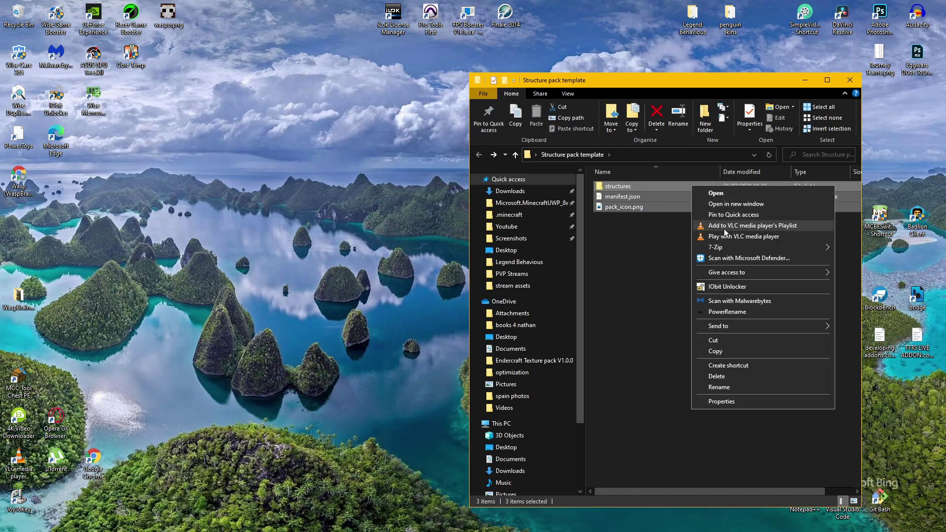
{"action": "mouse_move", "coordinate": [756, 327]}
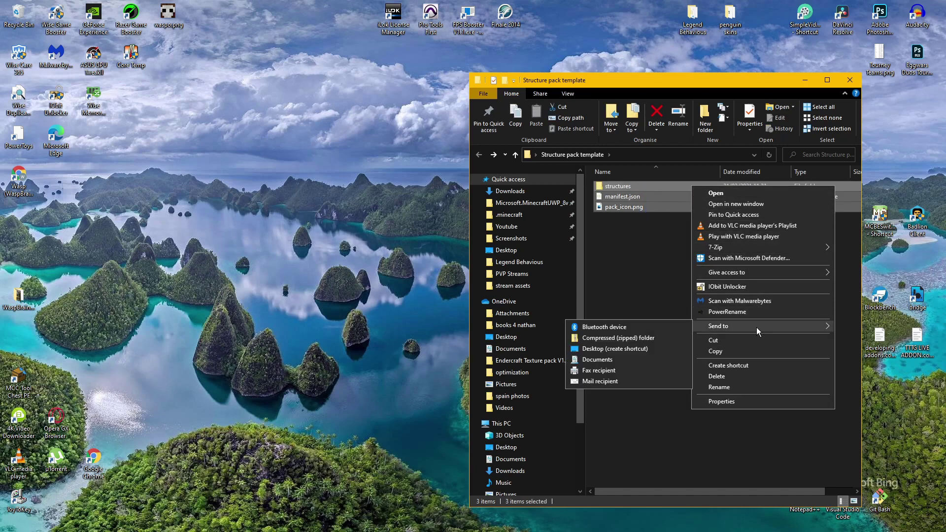
{"action": "left_click", "coordinate": [655, 339]}
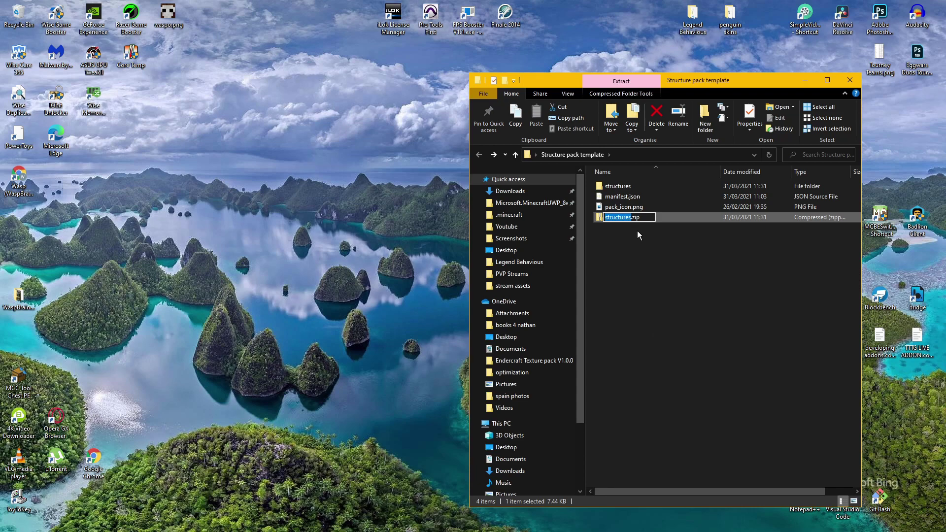
{"action": "key", "text": "Return"}
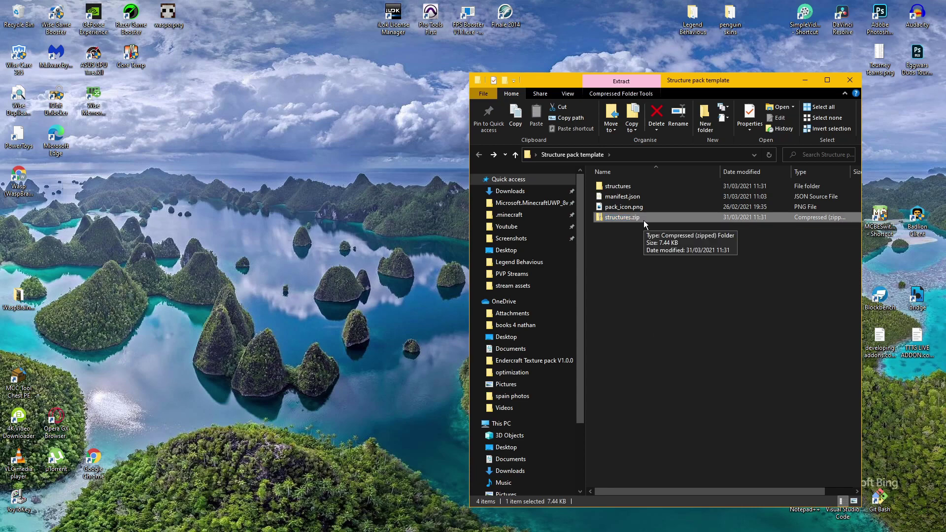
Step: Rename structures.zip to structures.mcpack and accept the extension change
{"action": "left_click", "coordinate": [570, 94]}
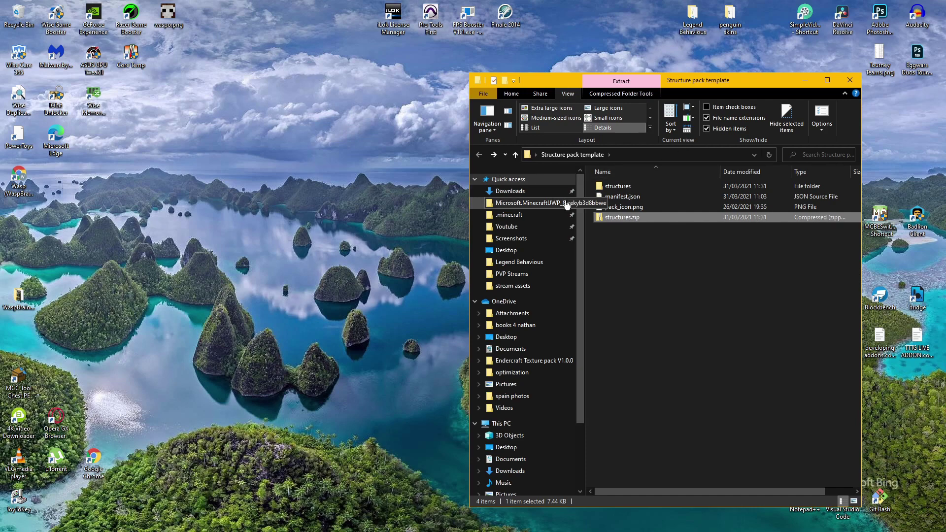
{"action": "left_click", "coordinate": [638, 218]}
{"action": "left_click", "coordinate": [646, 218]}
{"action": "key", "text": "BackSpace"}
{"action": "key", "text": "BackSpace"}
{"action": "key", "text": "BackSpace"}
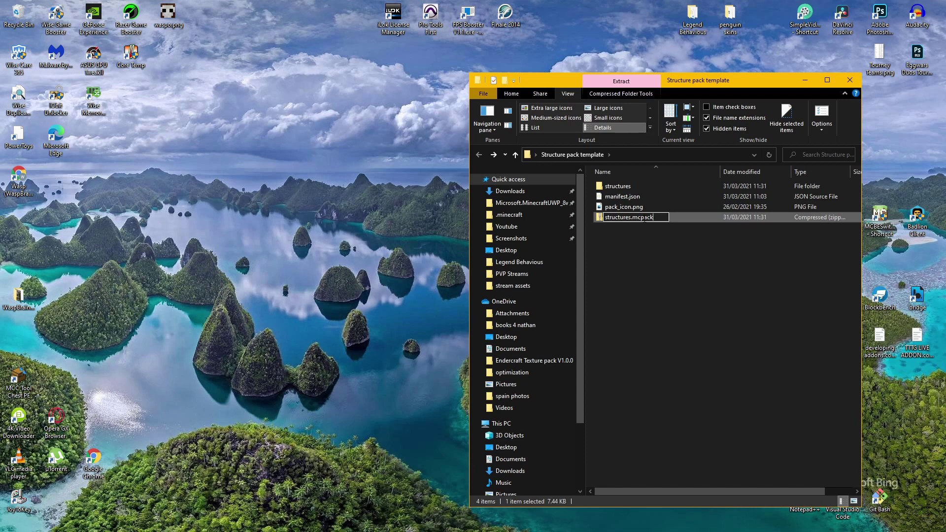
{"action": "key", "text": "Return"}
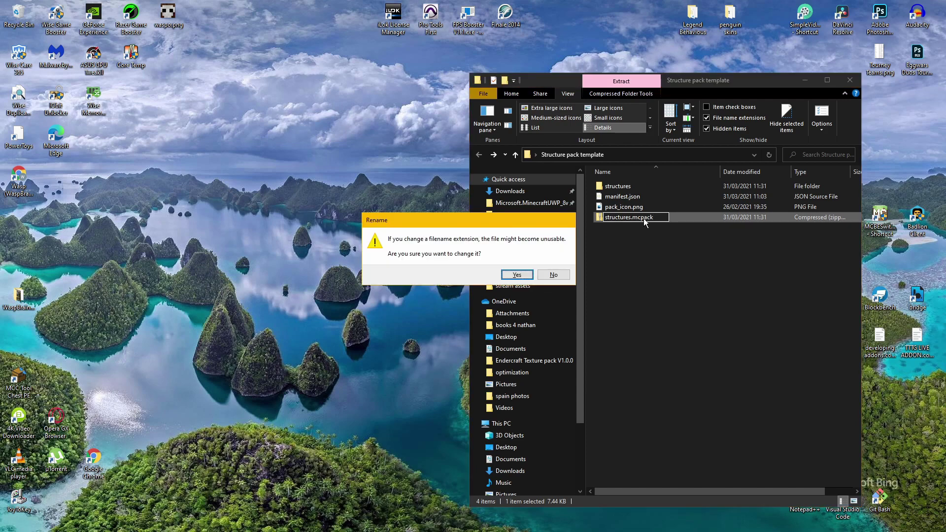
{"action": "key", "text": "Return"}
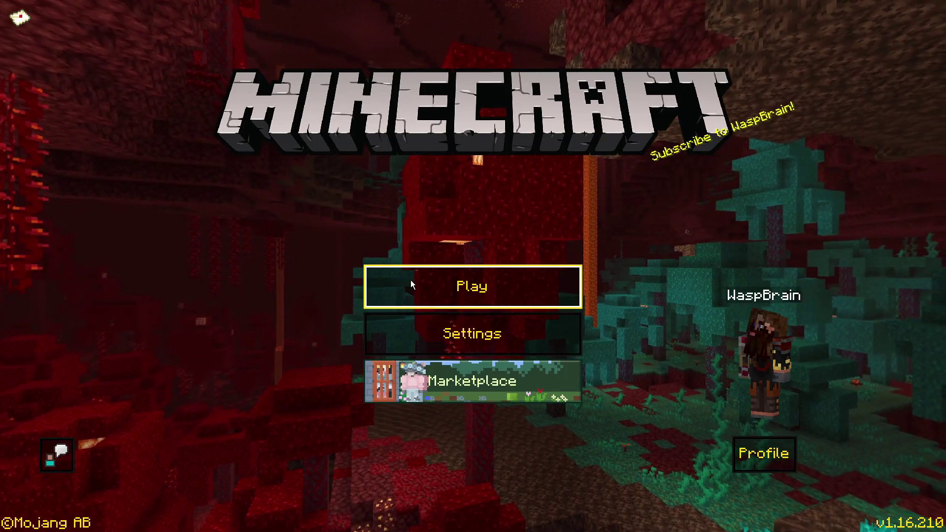
Step: In finecraft fixed's Behavior Packs, activate Structure Pack! from My Packs and accept disabled achievements
{"action": "left_click", "coordinate": [411, 285]}
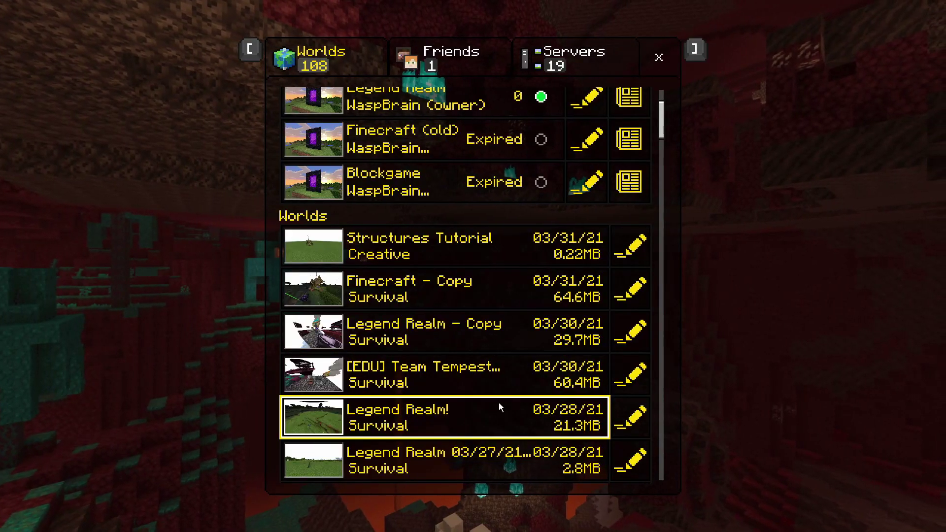
{"action": "scroll", "coordinate": [499, 409], "scroll_direction": "down", "scroll_amount": 3}
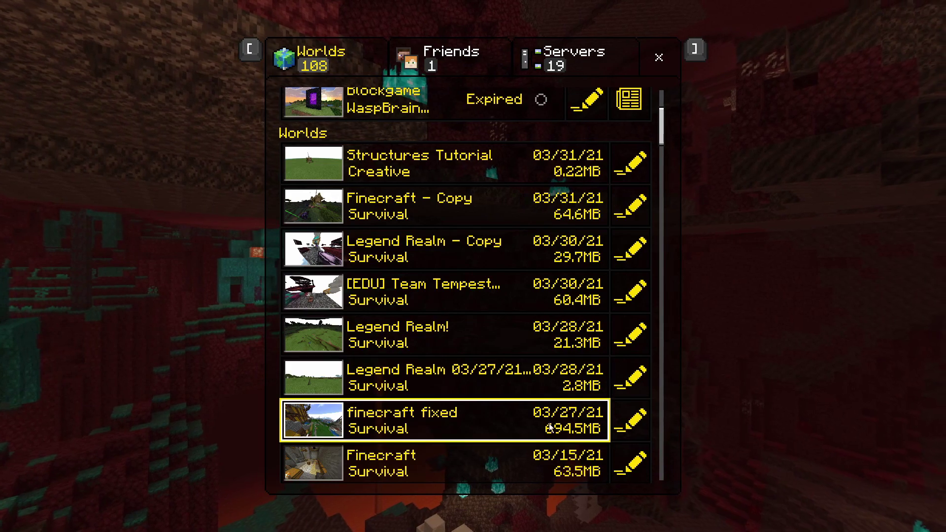
{"action": "left_click", "coordinate": [639, 424]}
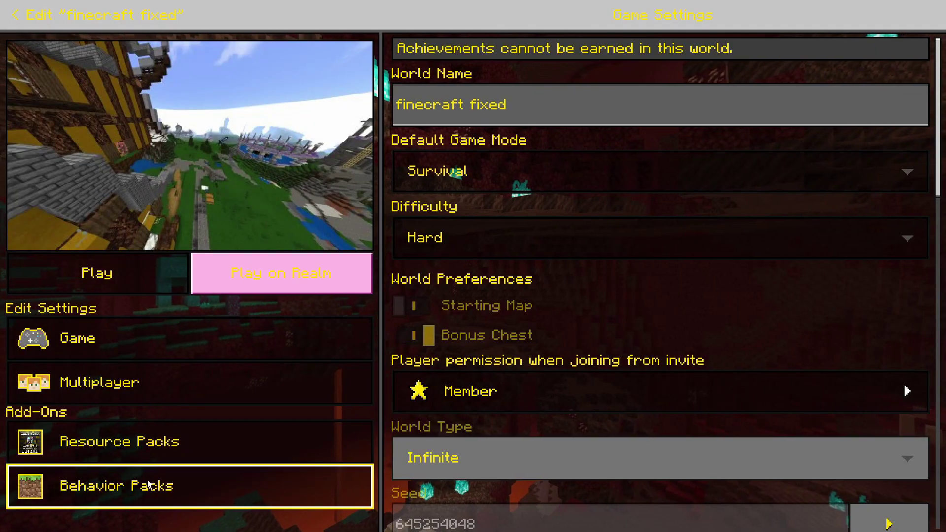
{"action": "left_click", "coordinate": [117, 486]}
{"action": "left_click", "coordinate": [545, 89]}
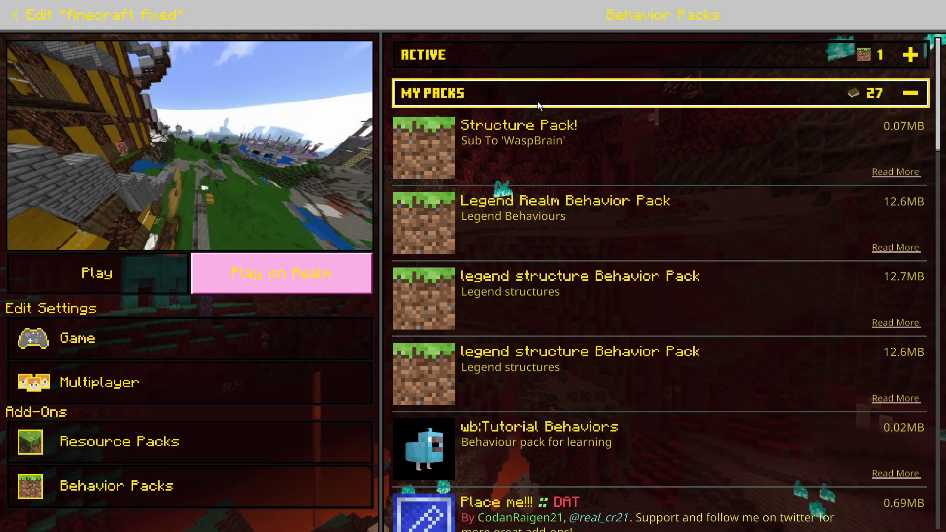
{"action": "left_click", "coordinate": [524, 134]}
{"action": "left_click", "coordinate": [587, 201]}
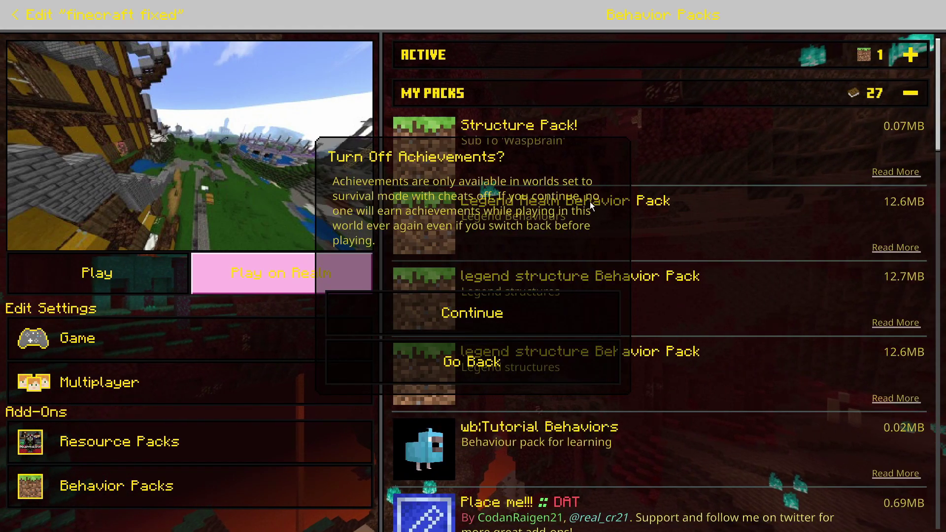
{"action": "left_click", "coordinate": [498, 324]}
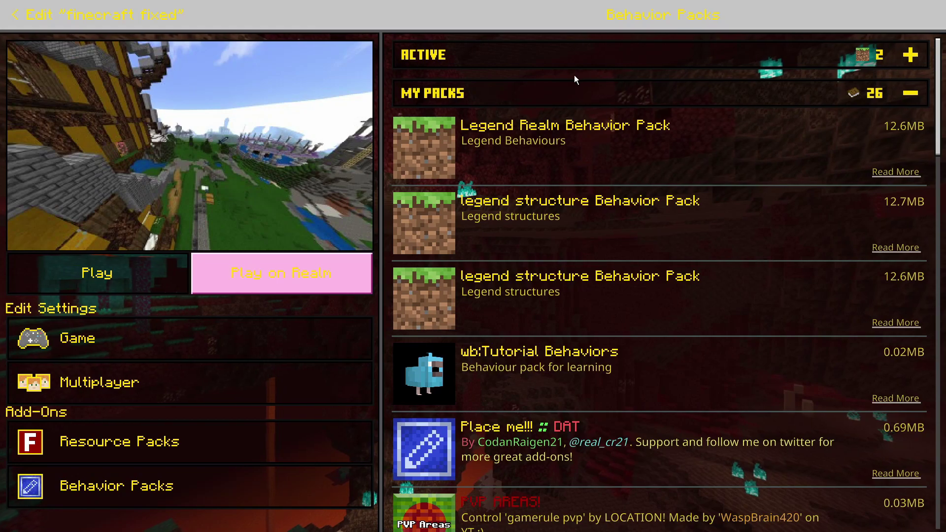